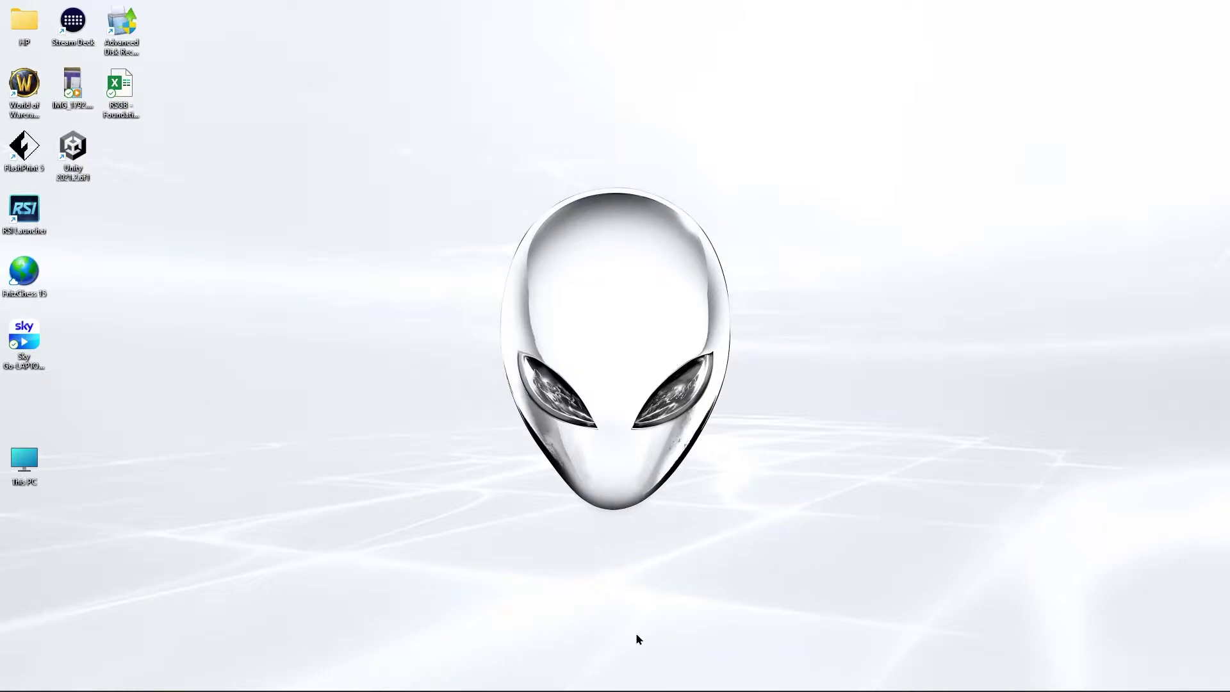
- Bring up the Logitech BRIO Control window with the live webcam preview from the taskbar
mouse_move(623, 691)
mouse_move(782, 678)
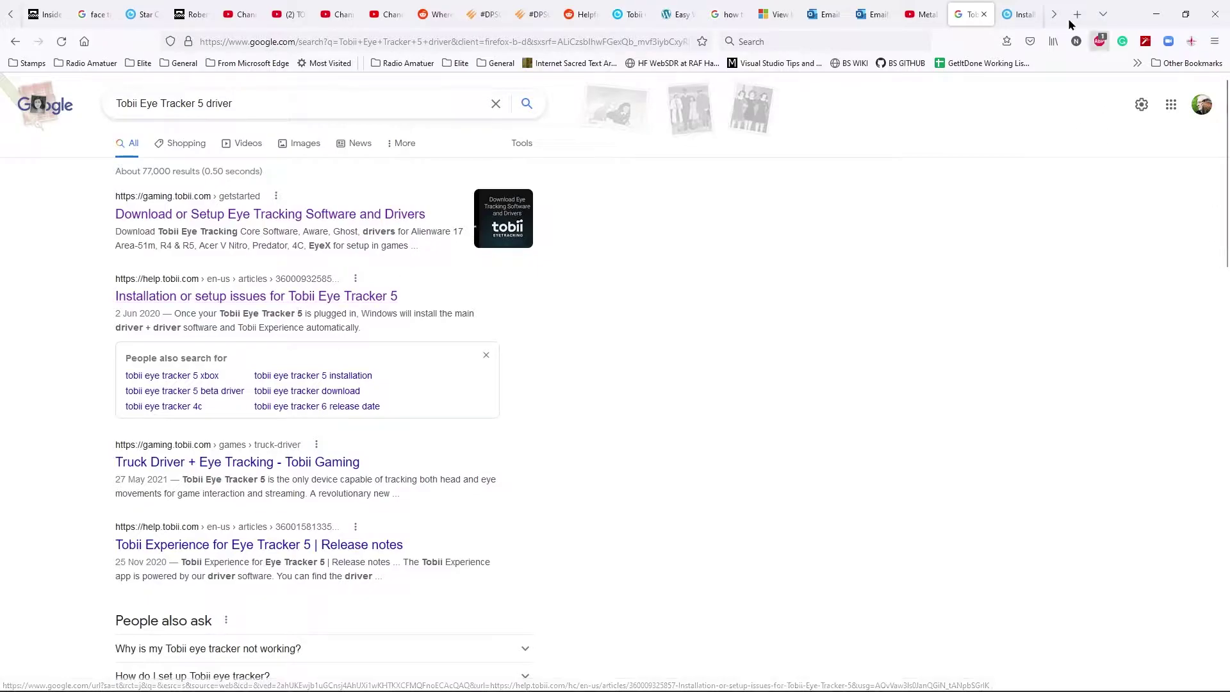
- Switch to the 'Installation or setup issues for Tobii Eye Tracker 5' help article
click(1024, 17)
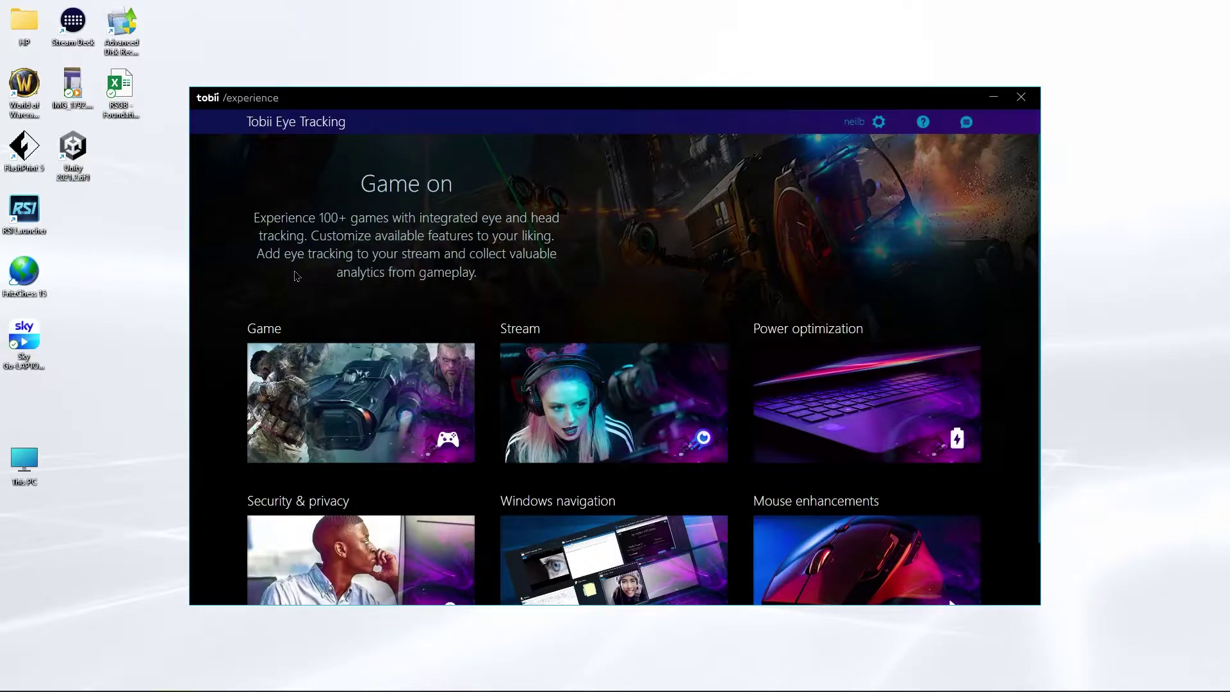
scroll(682, 343, down, 2)
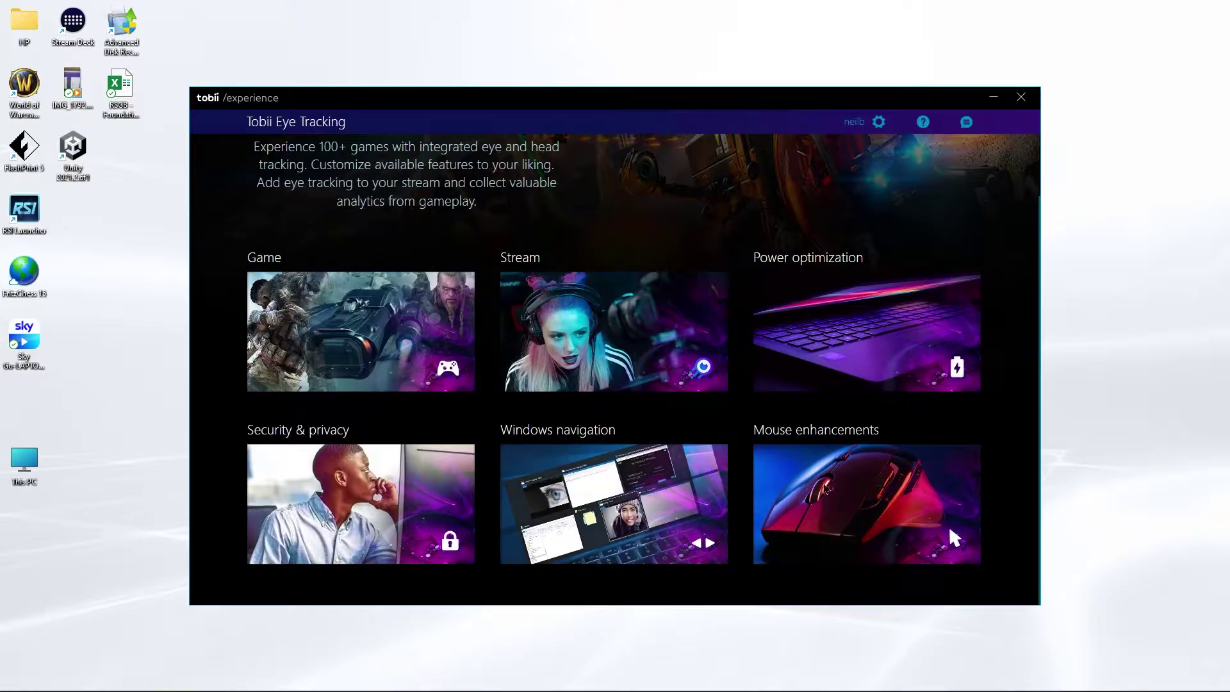
scroll(262, 440, up, 2)
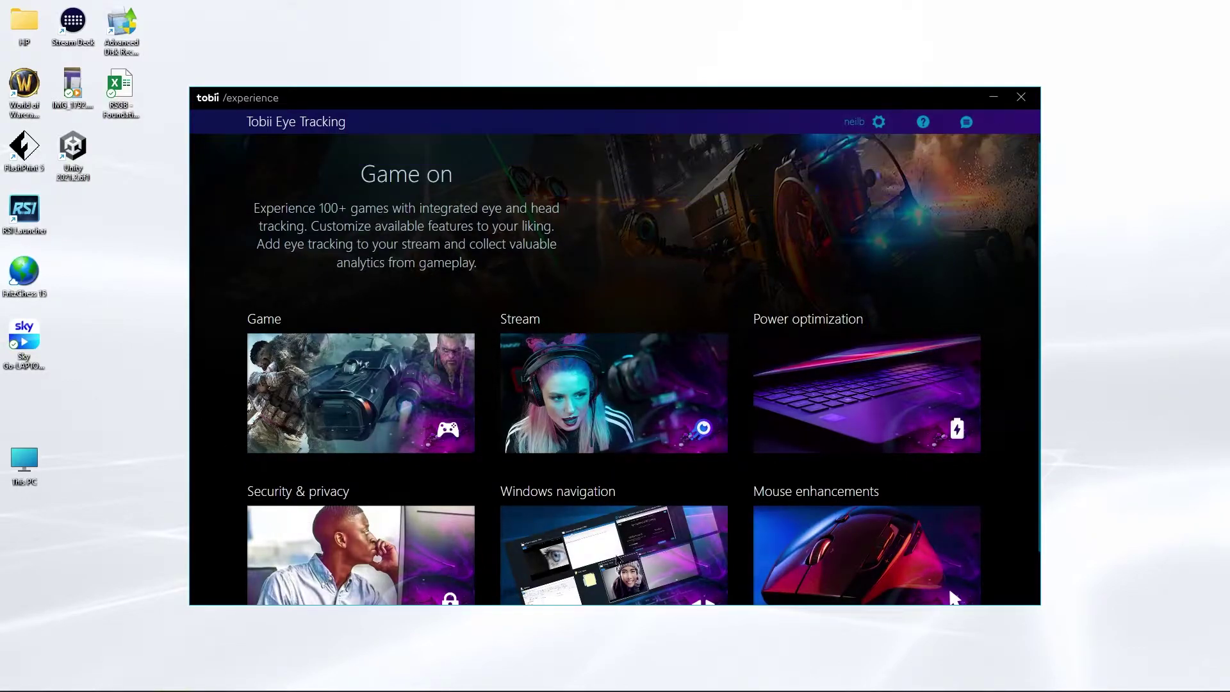
- Start Improve calibration from the Tobii eye tracking settings
click(879, 122)
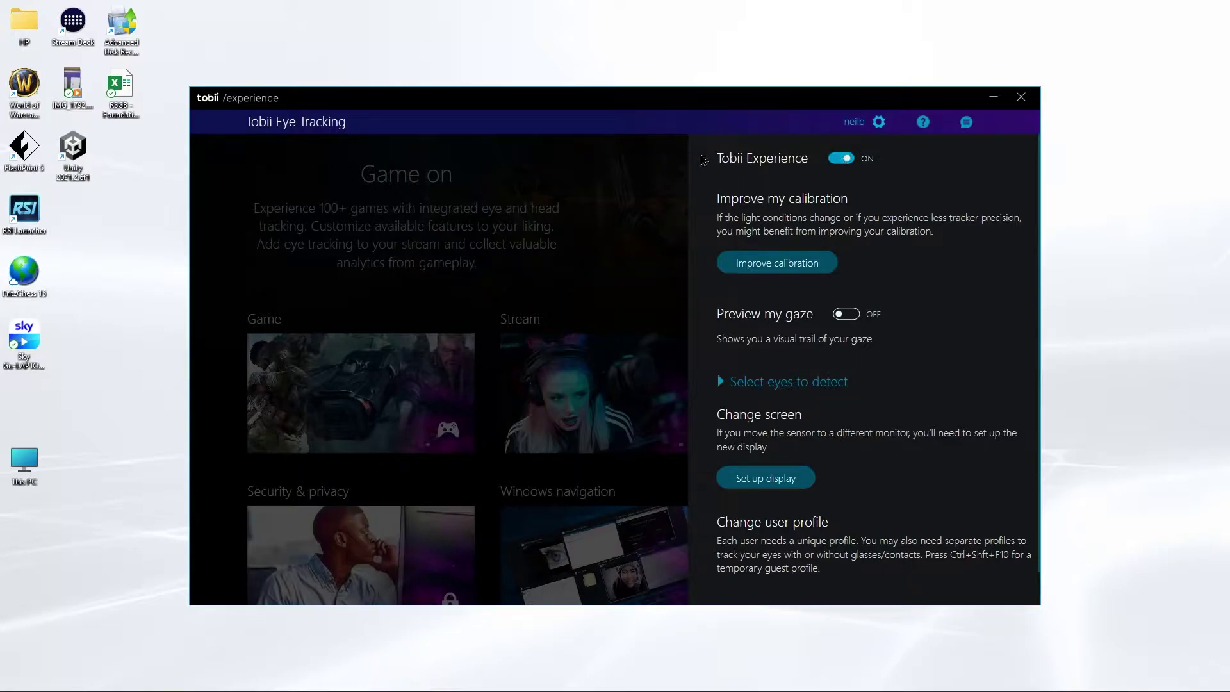
click(780, 268)
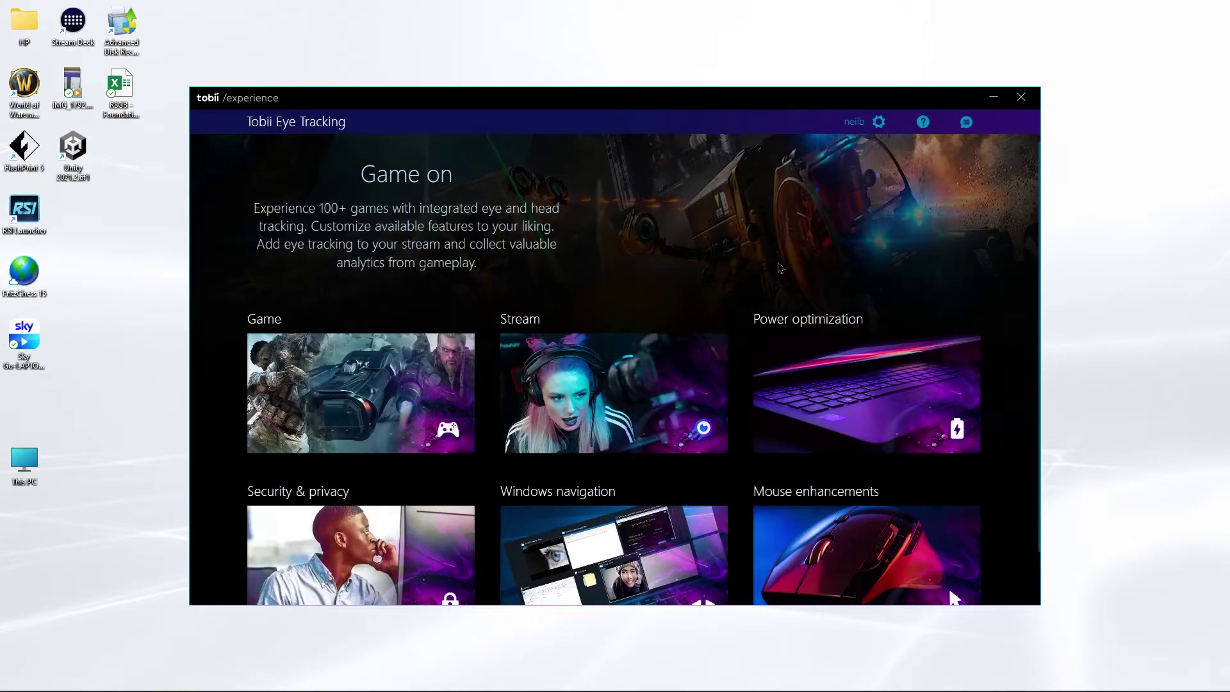
- Turn on Preview my gaze in the eye tracking settings, then switch it back off
click(878, 122)
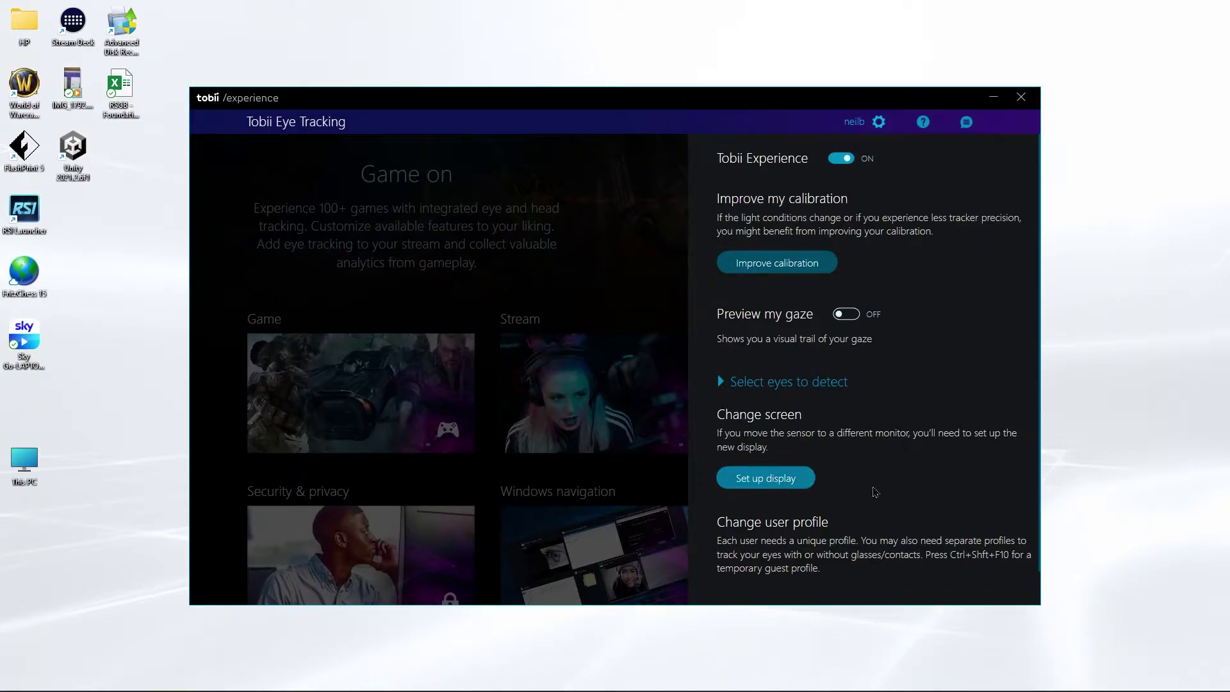
scroll(887, 478, down, 1)
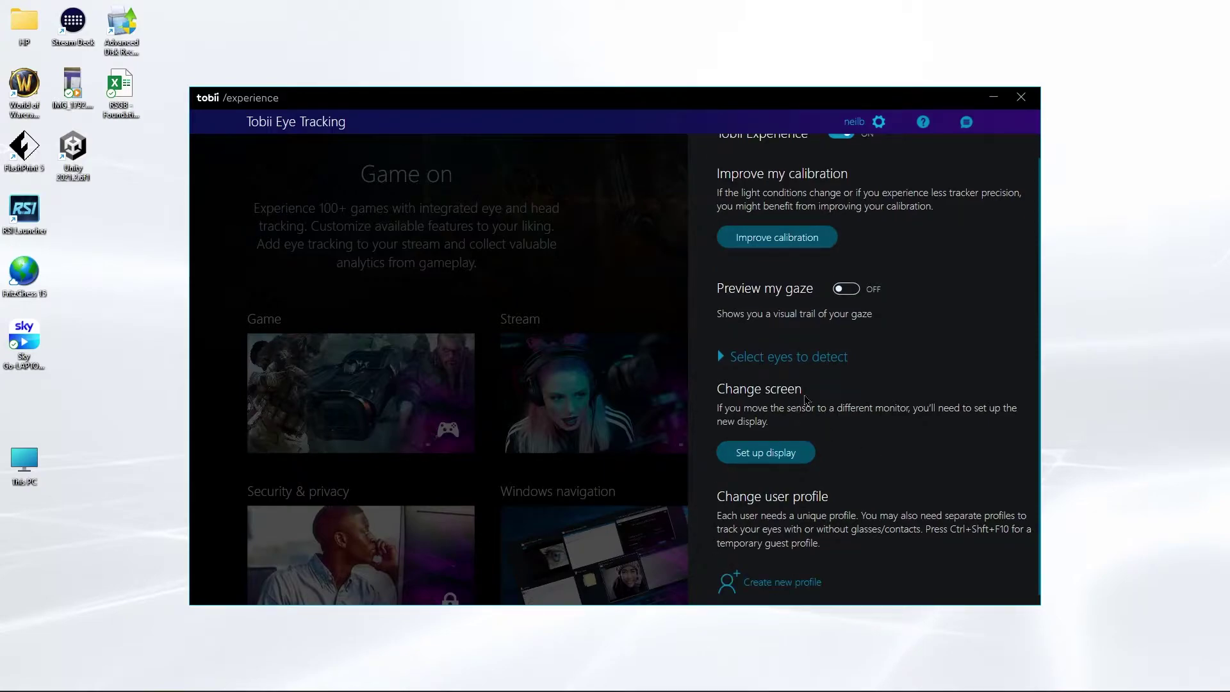
click(855, 293)
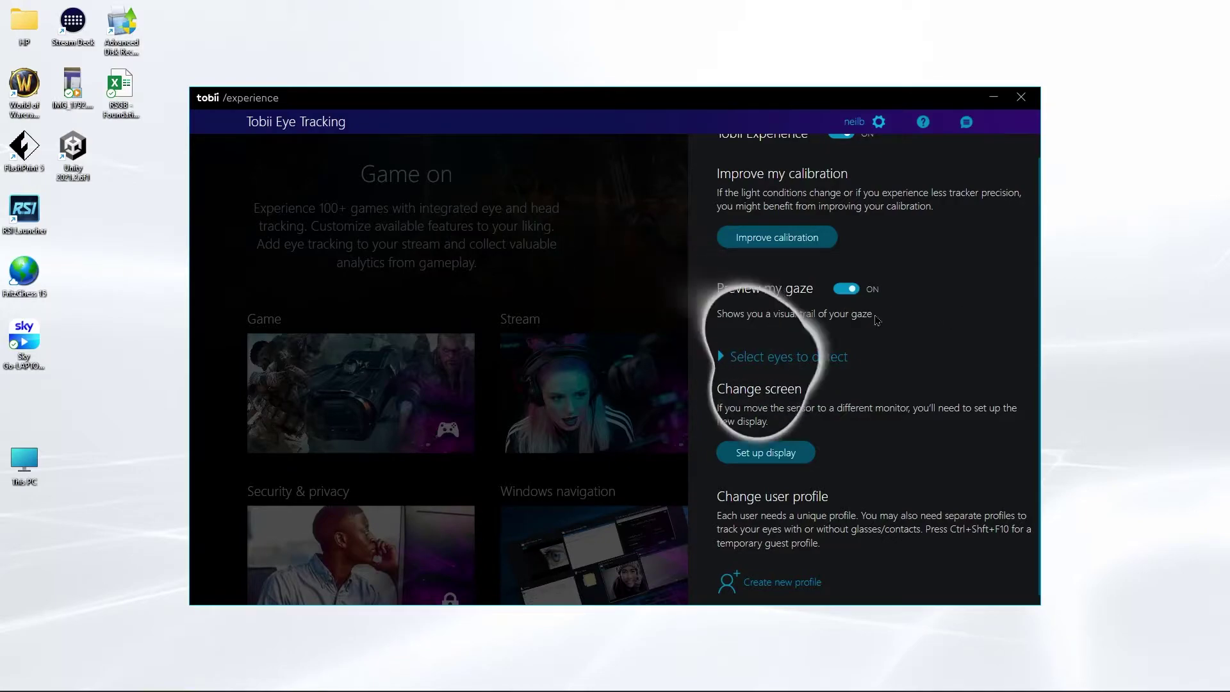
click(845, 289)
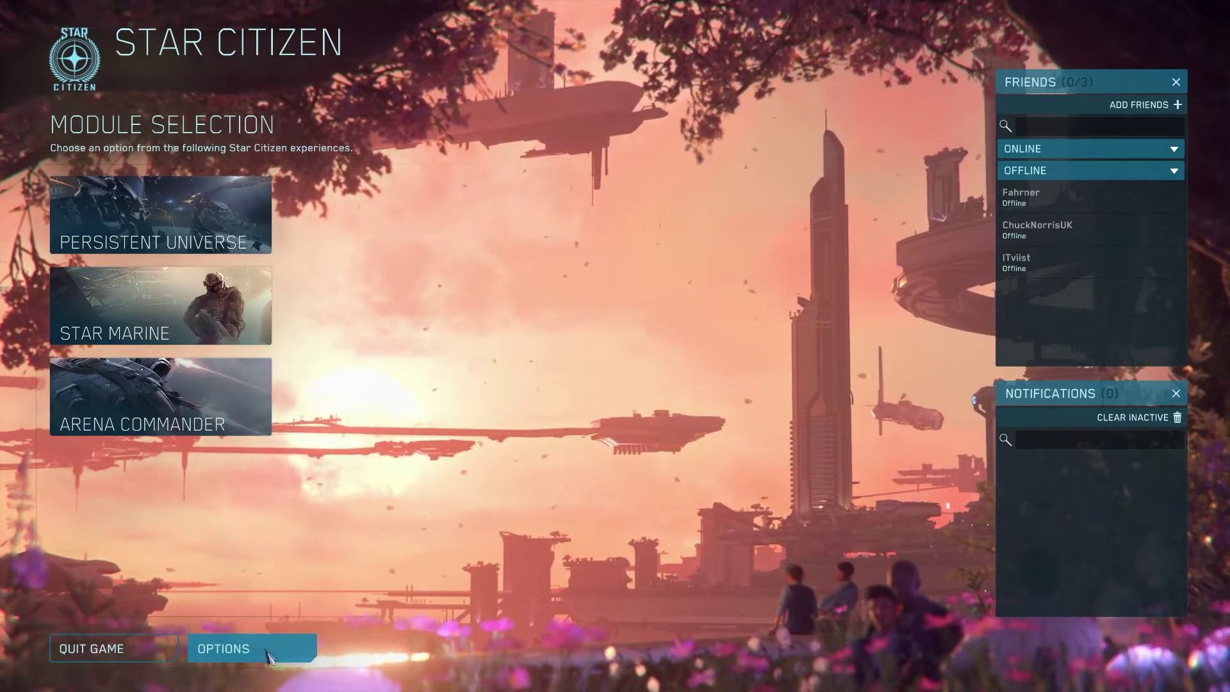
- Show the COMMS, FOIP & HEAD TRACKING options, where the head tracking source is Tobii
click(267, 653)
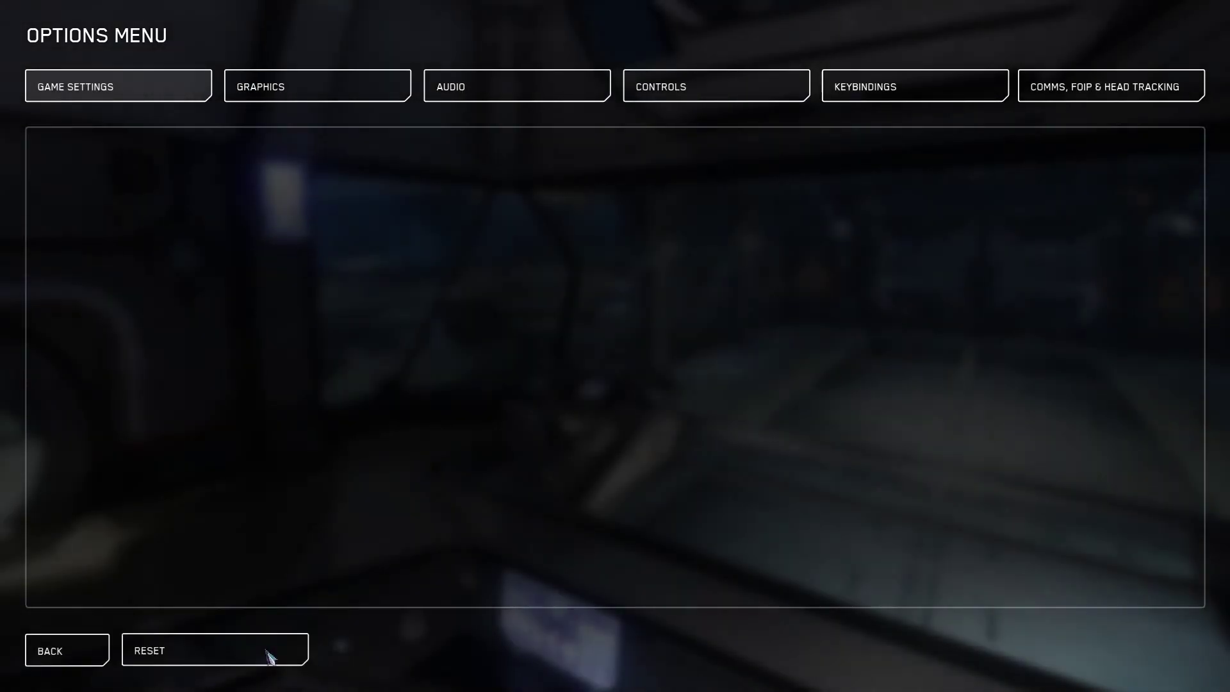
click(1087, 97)
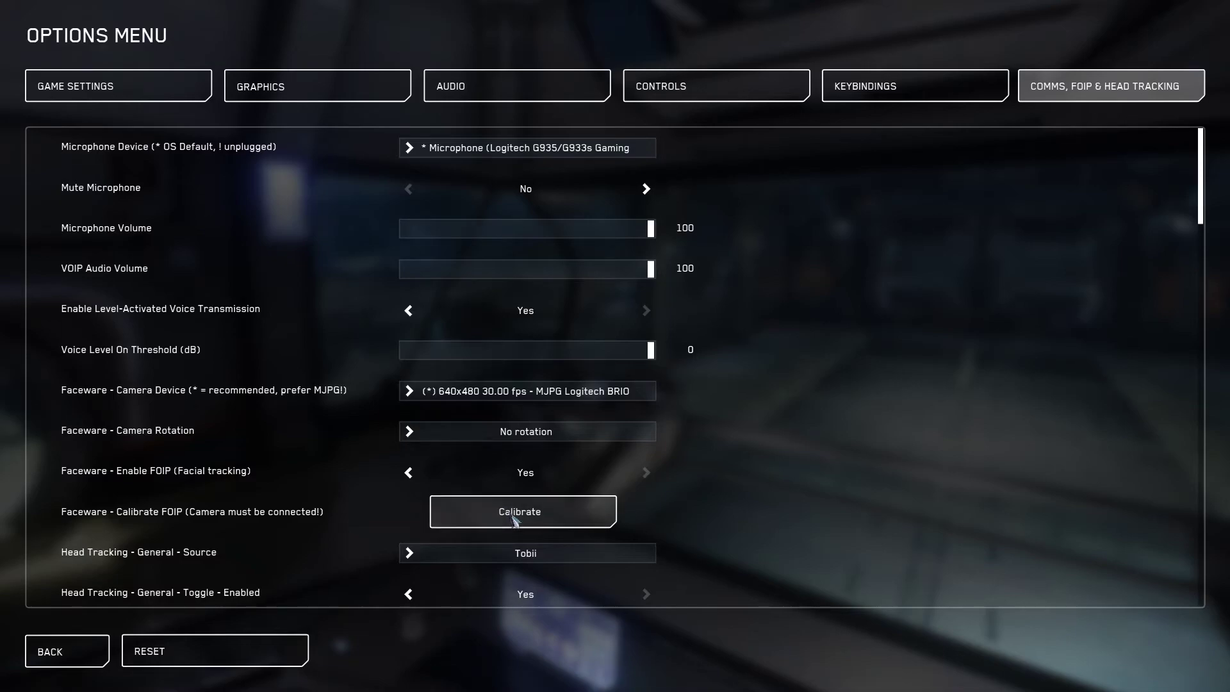
- Run the Faceware FOIP facial tracking calibration
click(514, 521)
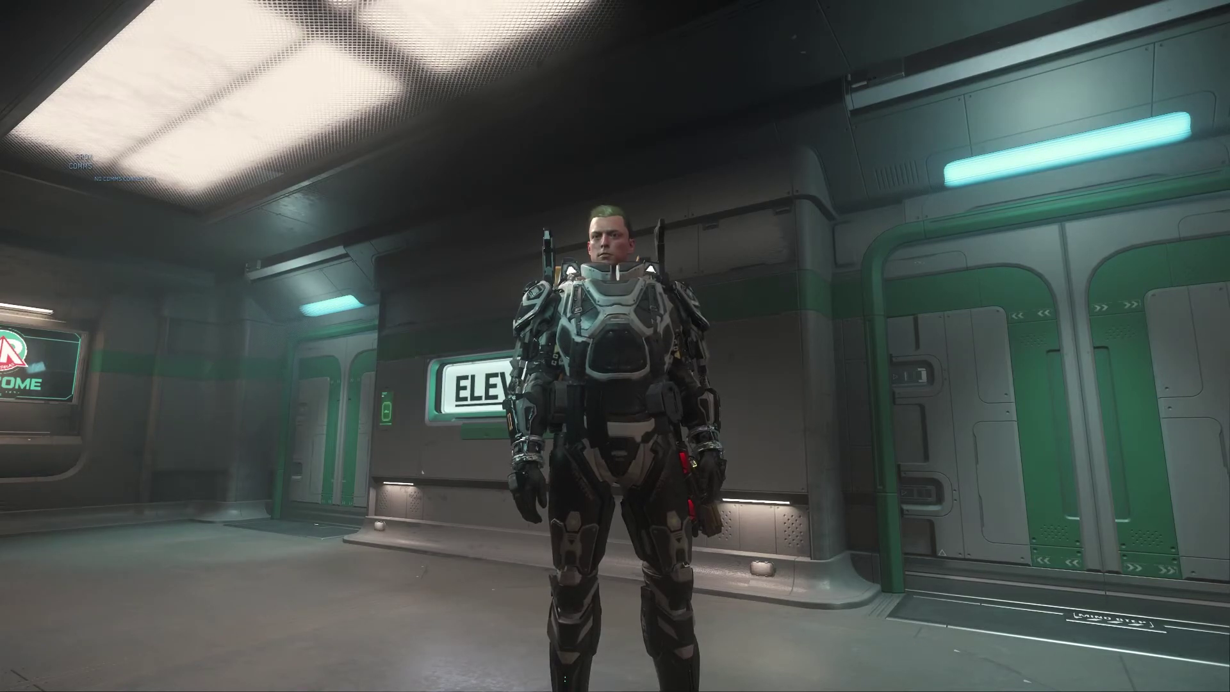
- Pause the game and return to the Comms, FOIP & Head Tracking options
key(Escape)
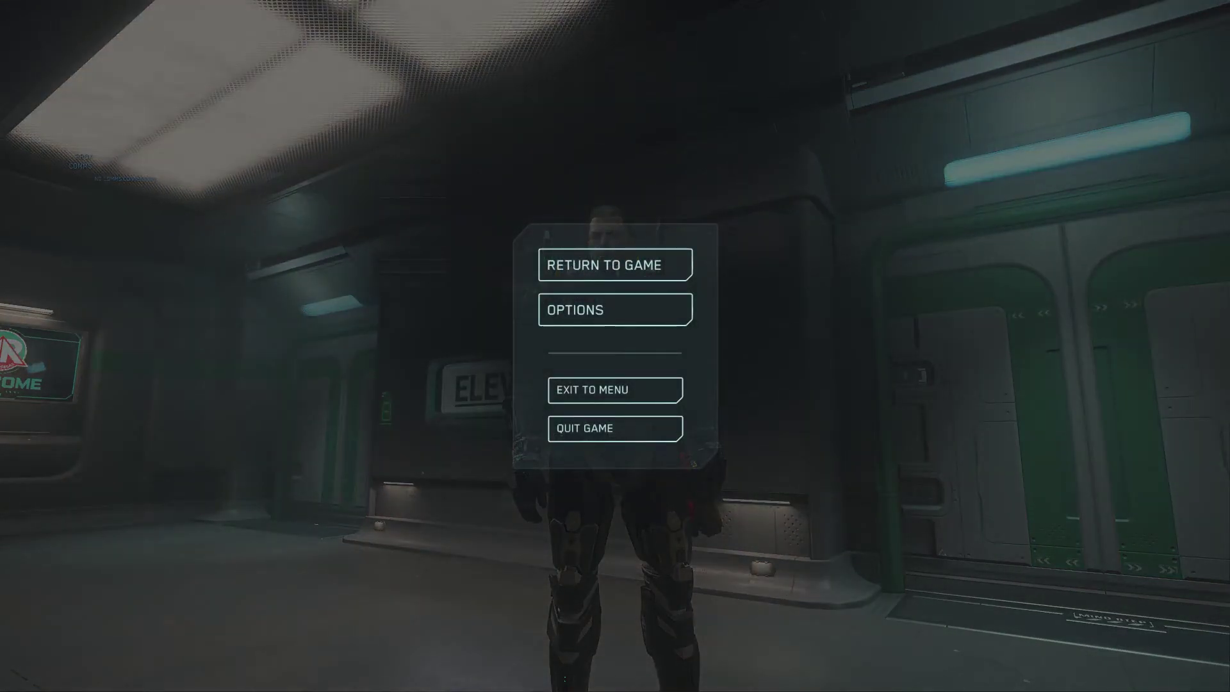
click(590, 316)
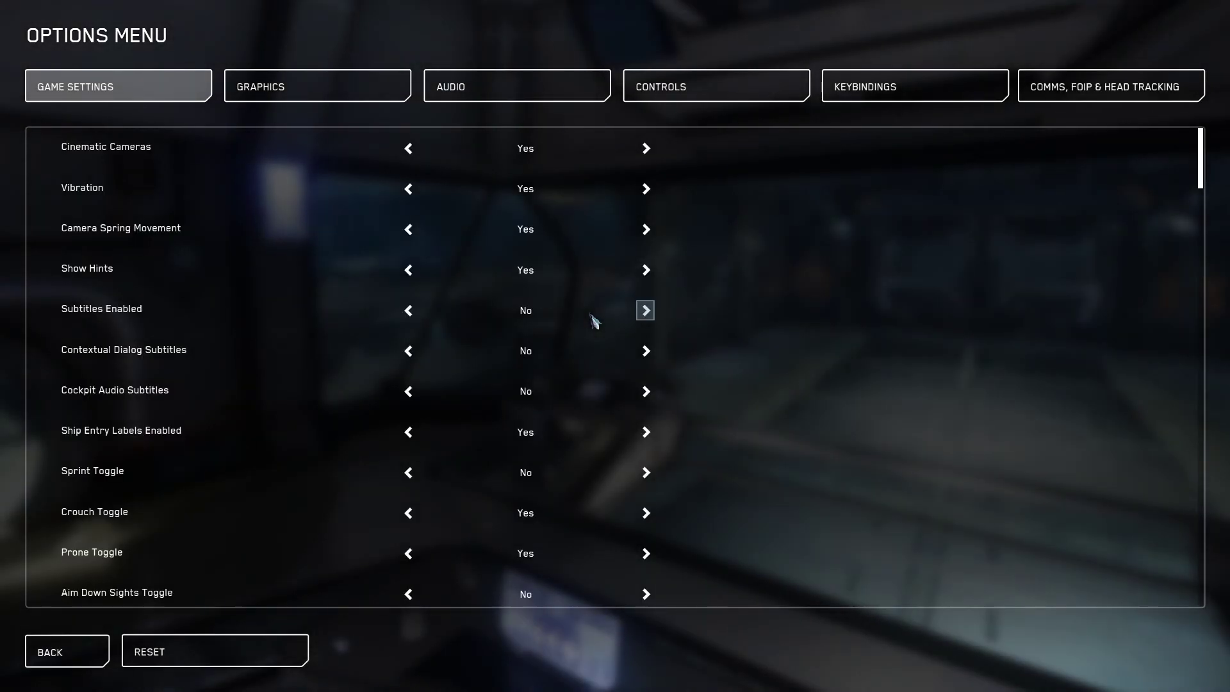
click(1106, 90)
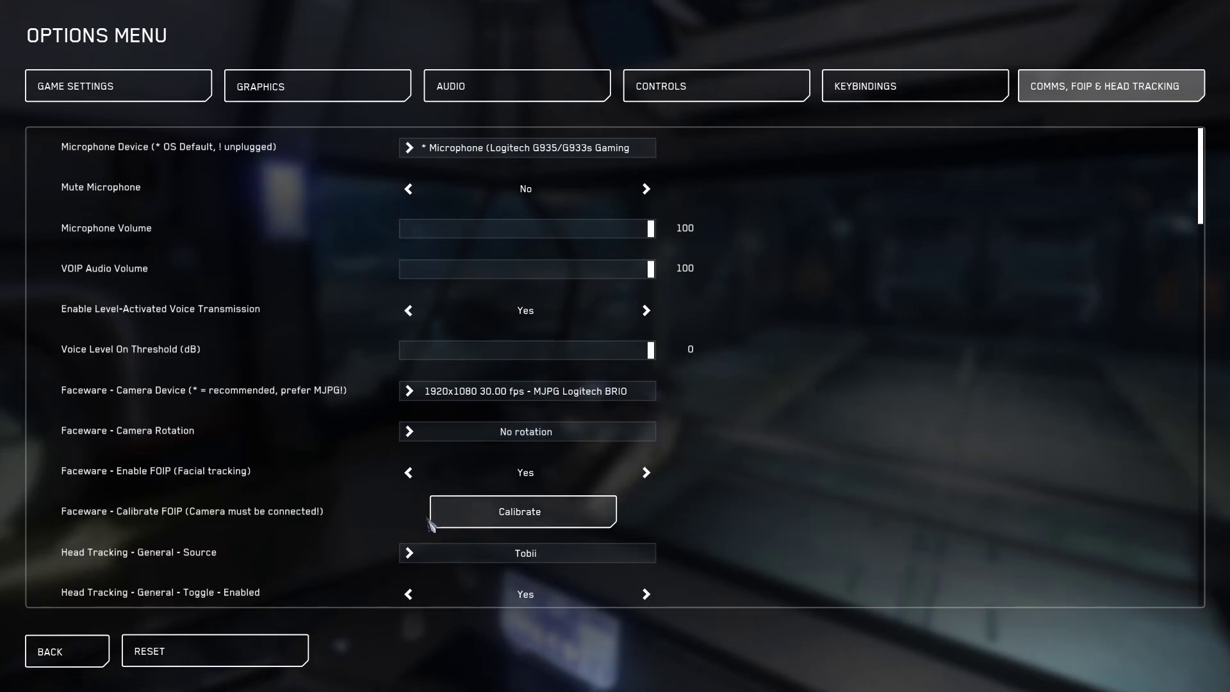
- Scroll down to the Faceware sensitivity, dead zone and position sliders
scroll(509, 554, down, 4)
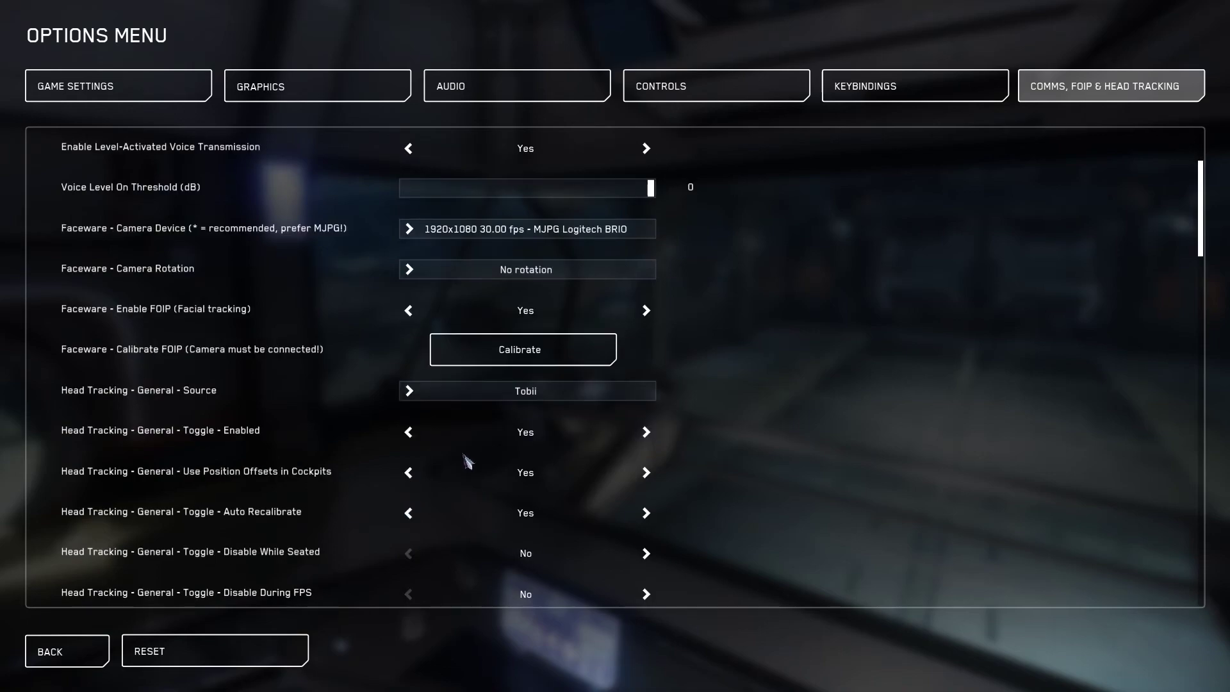
scroll(431, 458, down, 4)
scroll(430, 459, down, 10)
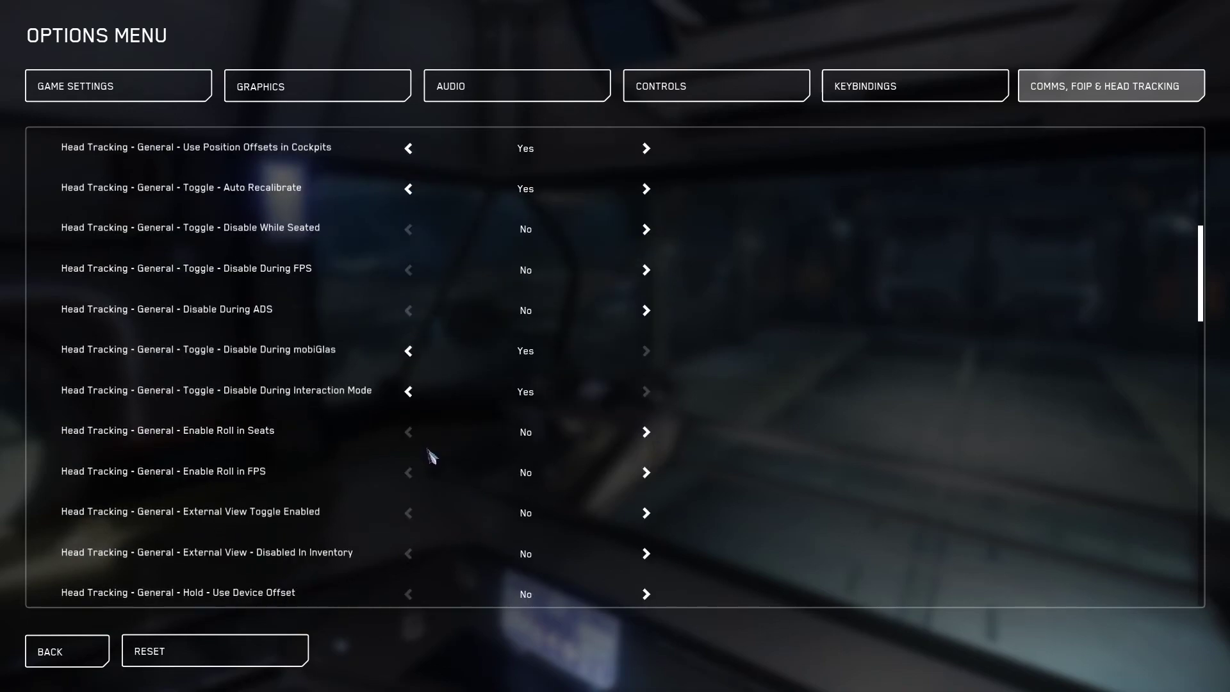
scroll(431, 456, down, 16)
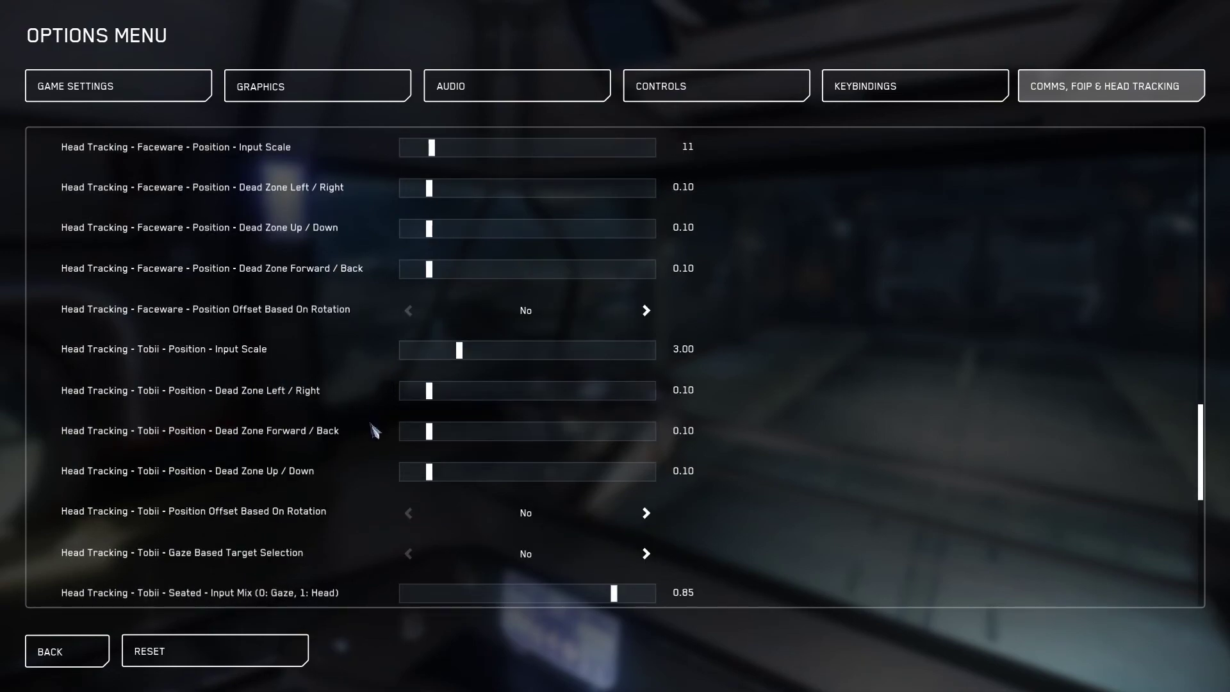
- Scroll further to the Head Tracking - Tobii - Seated yaw, pitch and roll sensitivity sliders
scroll(454, 492, down, 2)
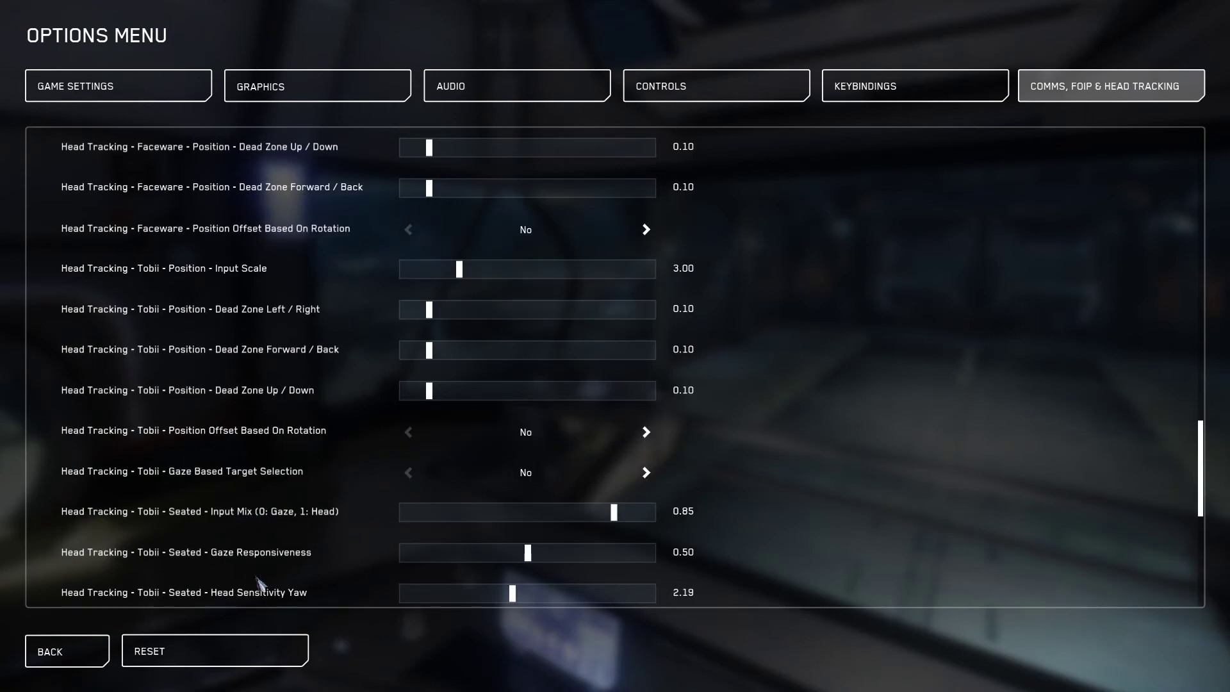
scroll(295, 560, down, 1)
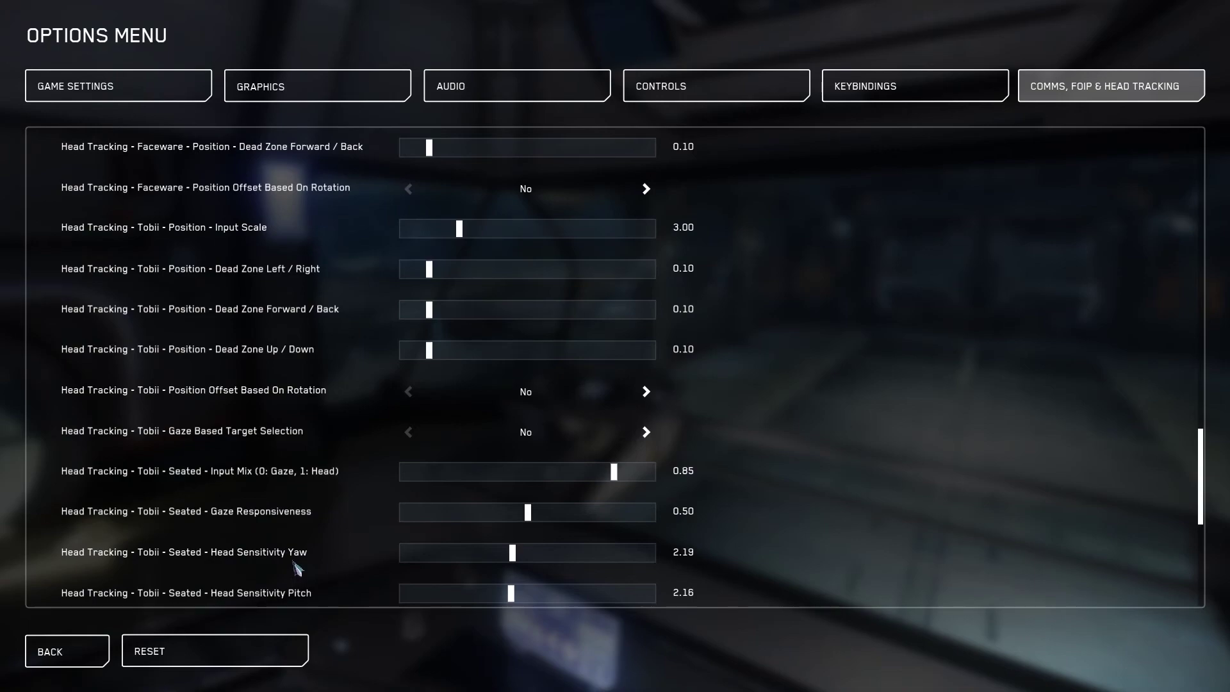
scroll(293, 565, down, 2)
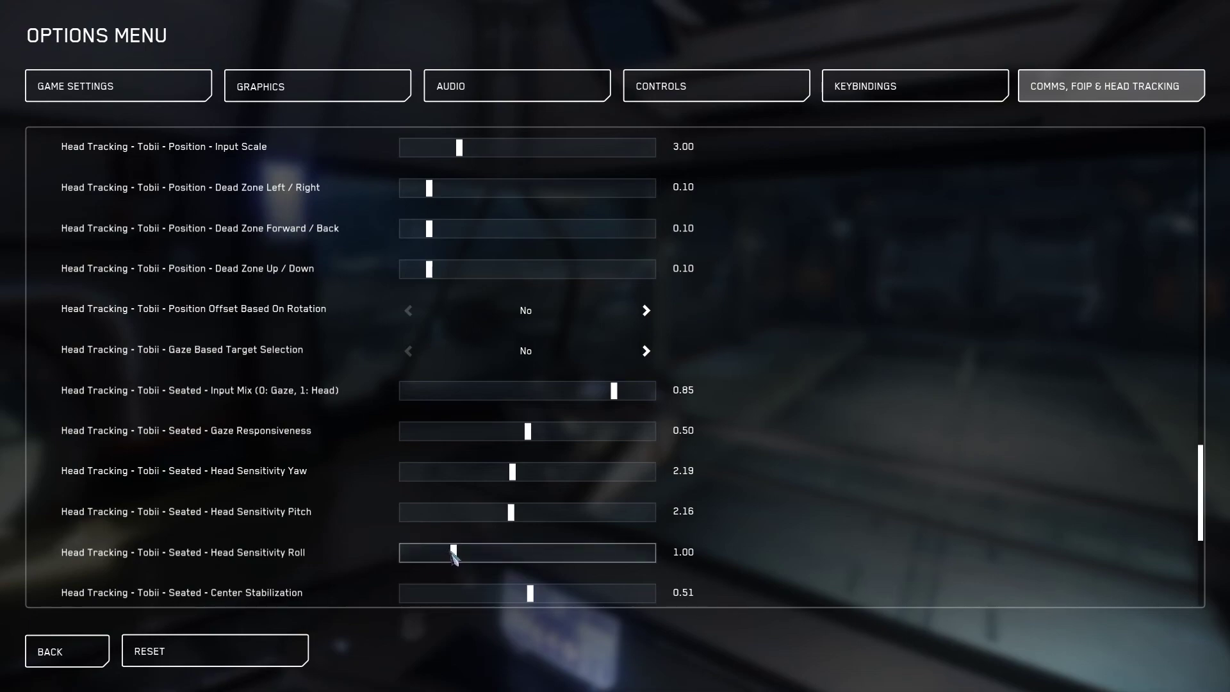
- Nudge the Tobii Seated Head Sensitivity Roll slider from 1.00 to 1.03
mouse_move(454, 556)
mouse_down()
mouse_move(498, 563)
mouse_move(457, 567)
mouse_up()
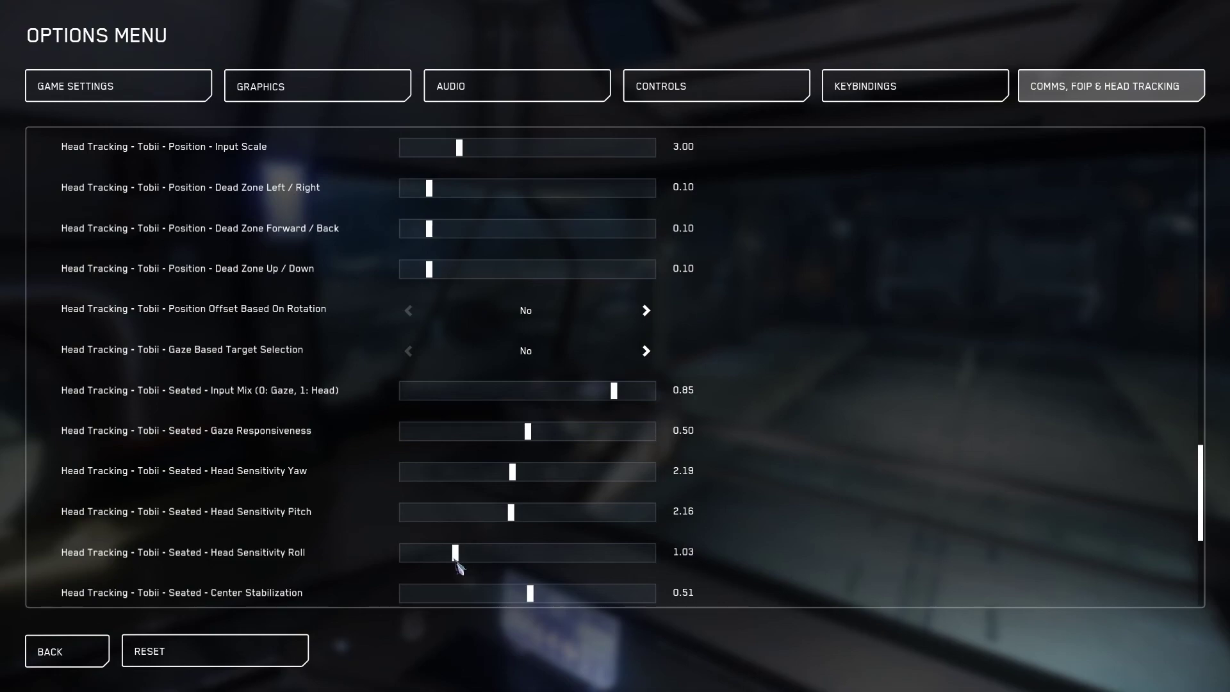
scroll(460, 566, down, 1)
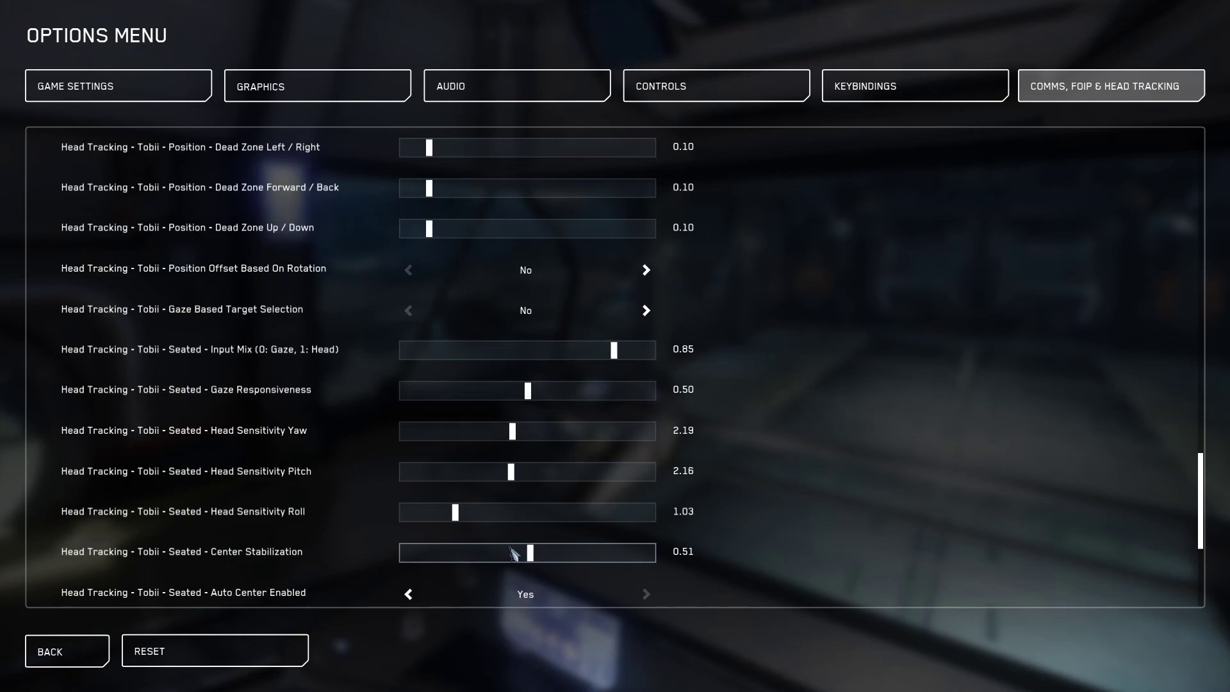
scroll(512, 553, down, 1)
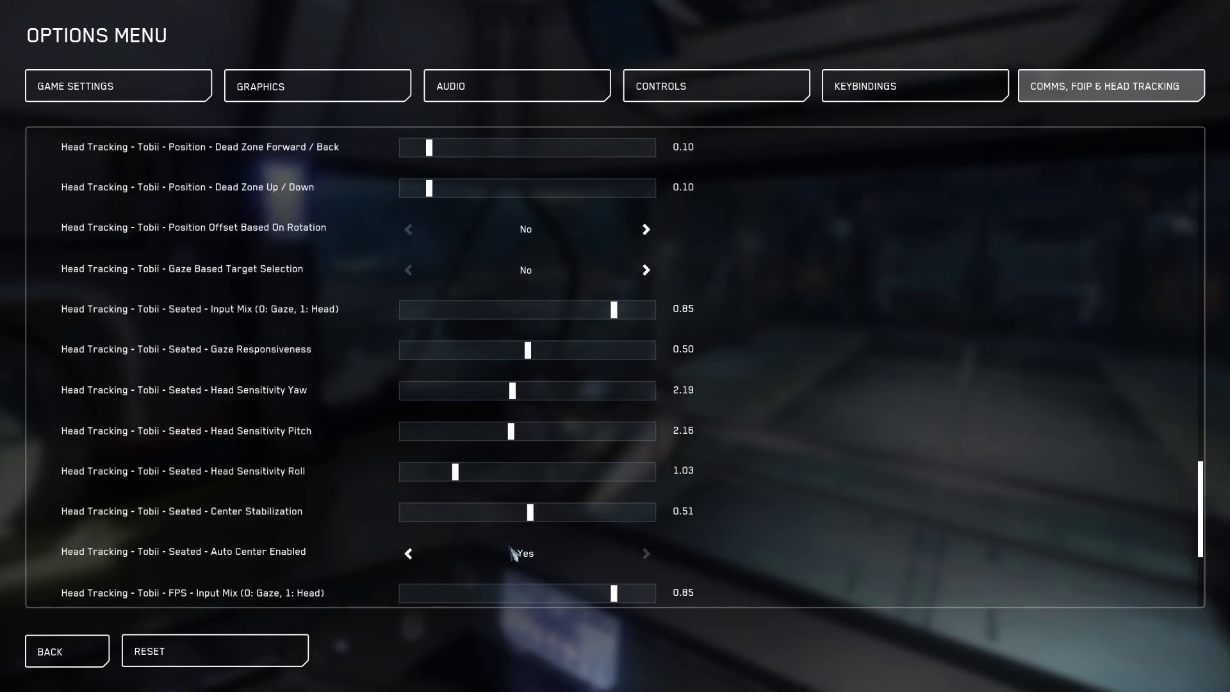
scroll(513, 554, down, 1)
scroll(512, 554, down, 1)
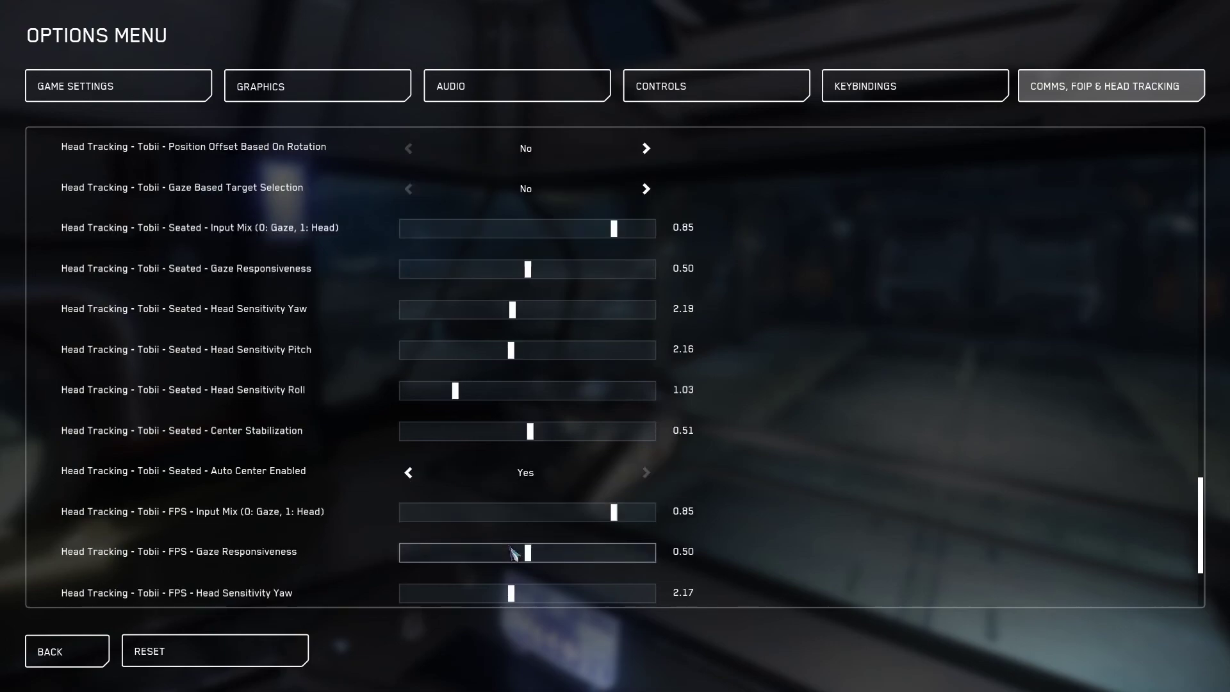
scroll(512, 554, down, 1)
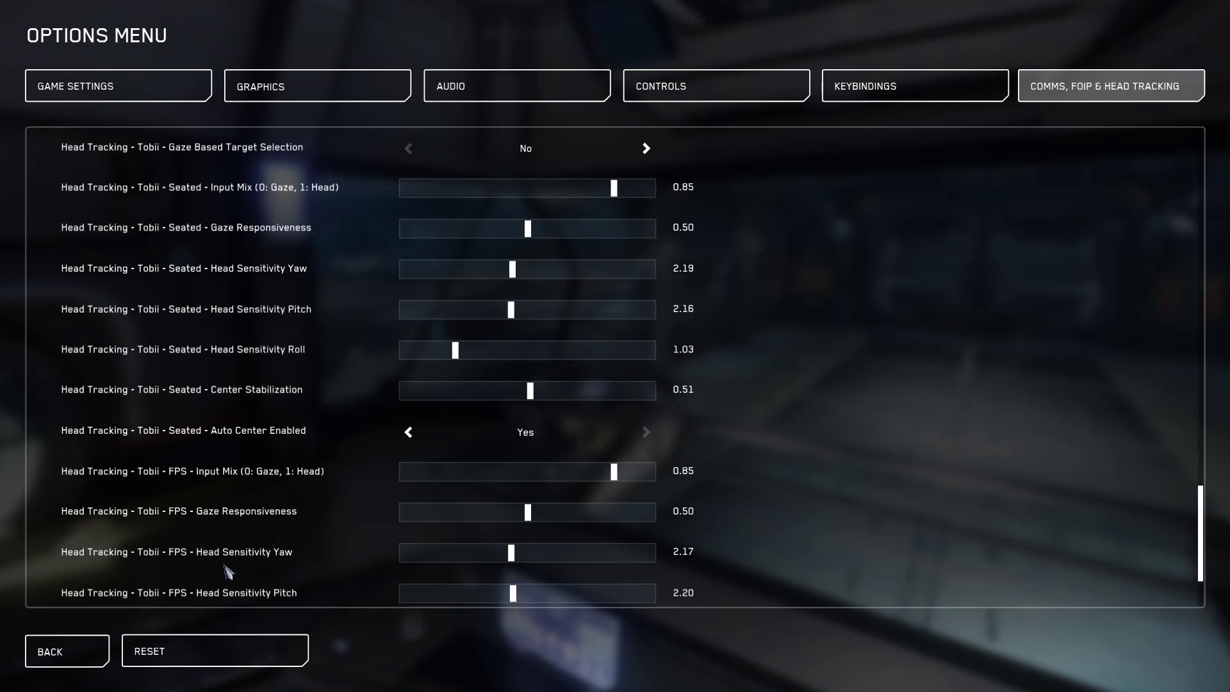
- Scroll down to review the Tobii FPS head sensitivity sliders
scroll(537, 596, down, 2)
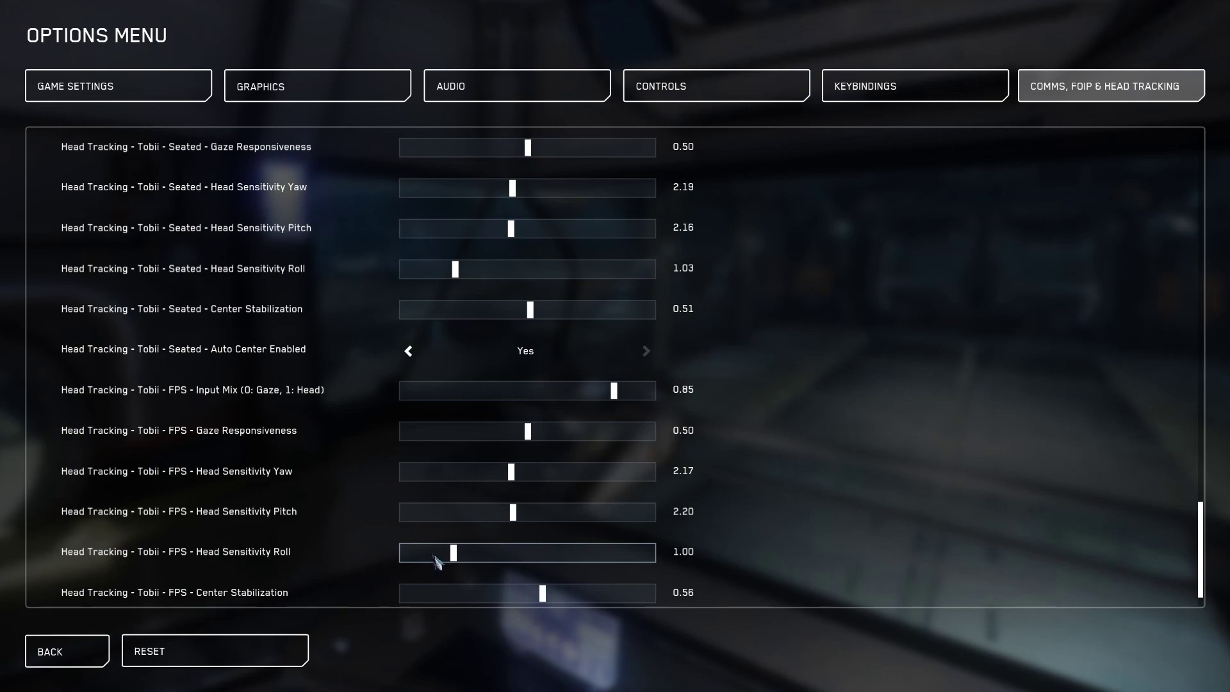
- Back out of the options to the pause menu and resume play in the station corridor
click(60, 657)
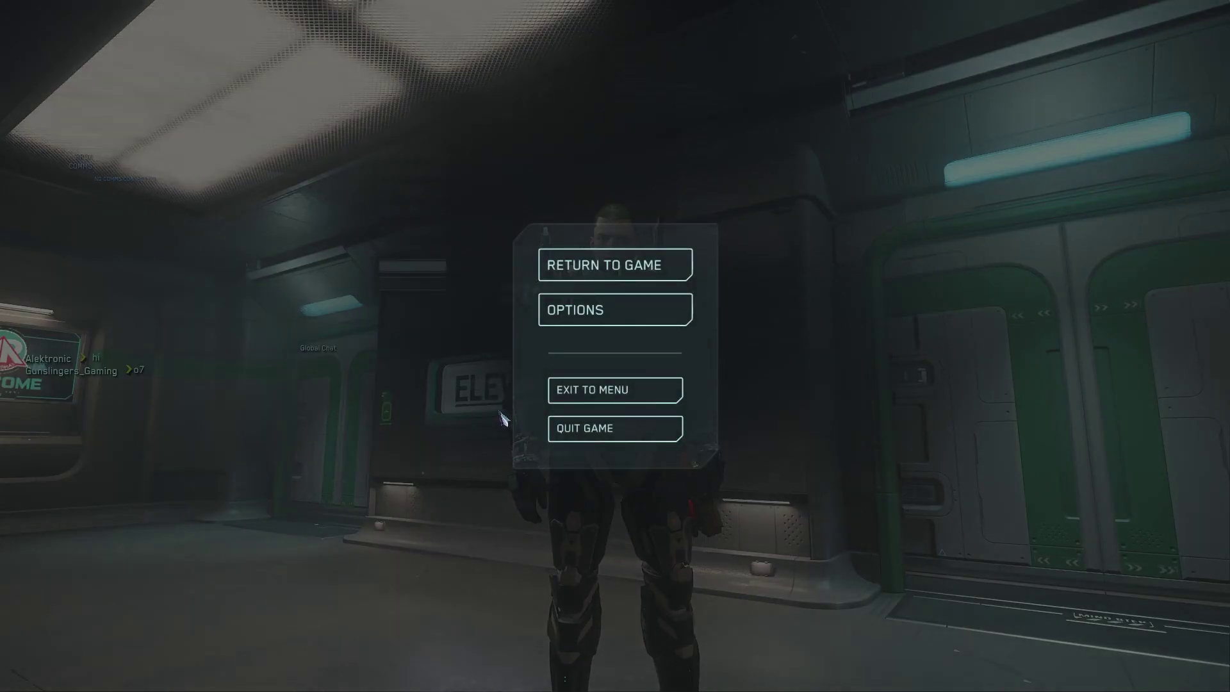
click(599, 268)
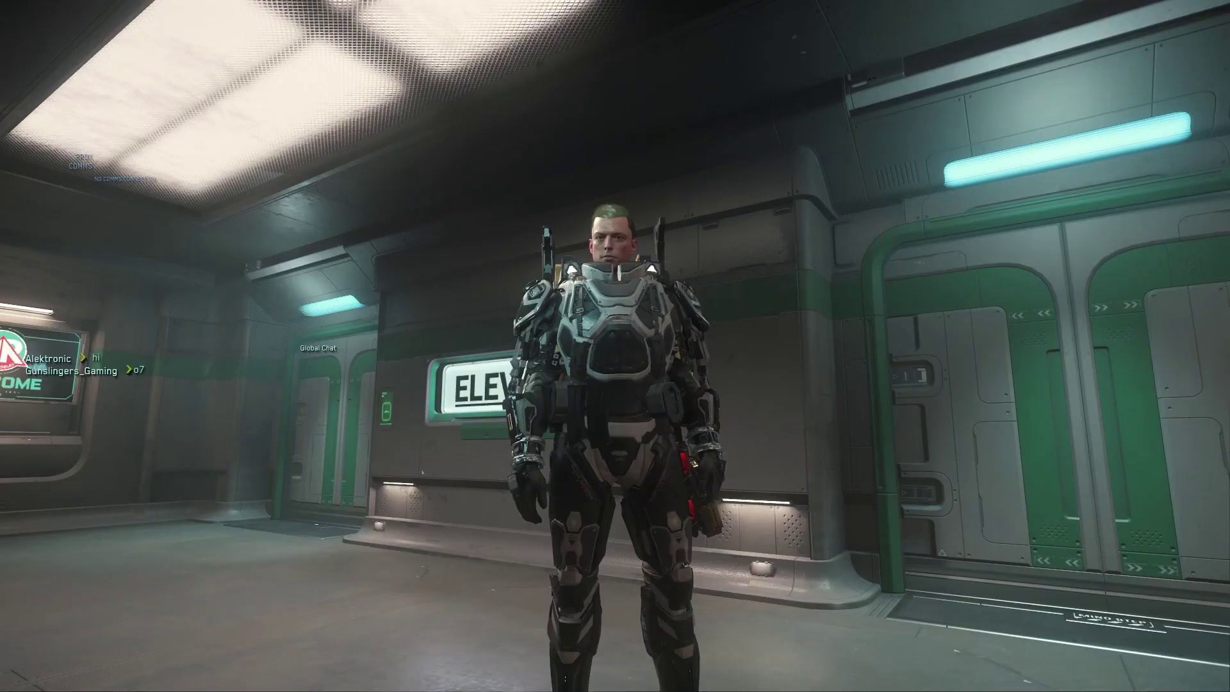